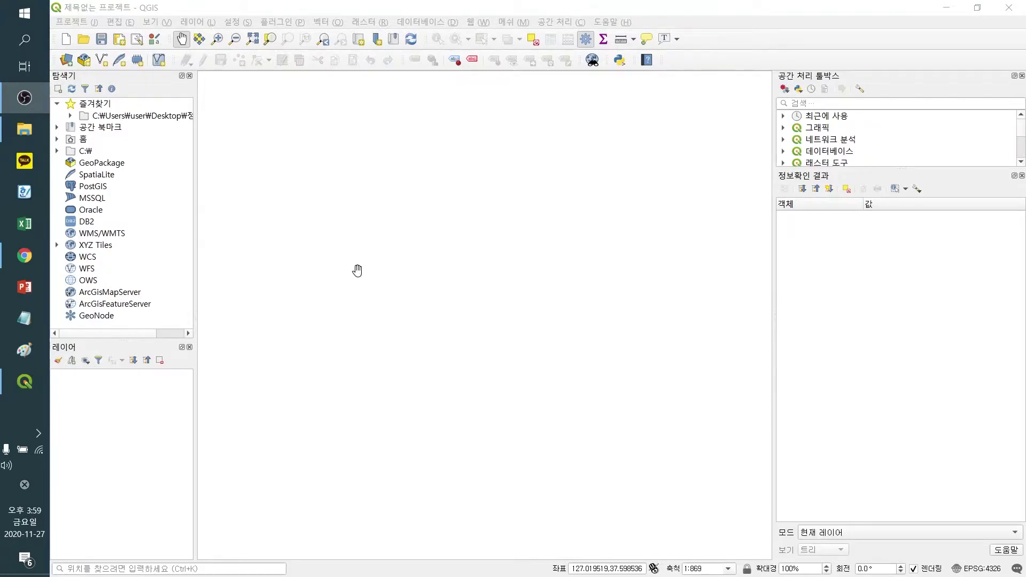
Add the Kakao Street basemap from the TMS for Korea plugin to the empty project.
left_click(382, 11)
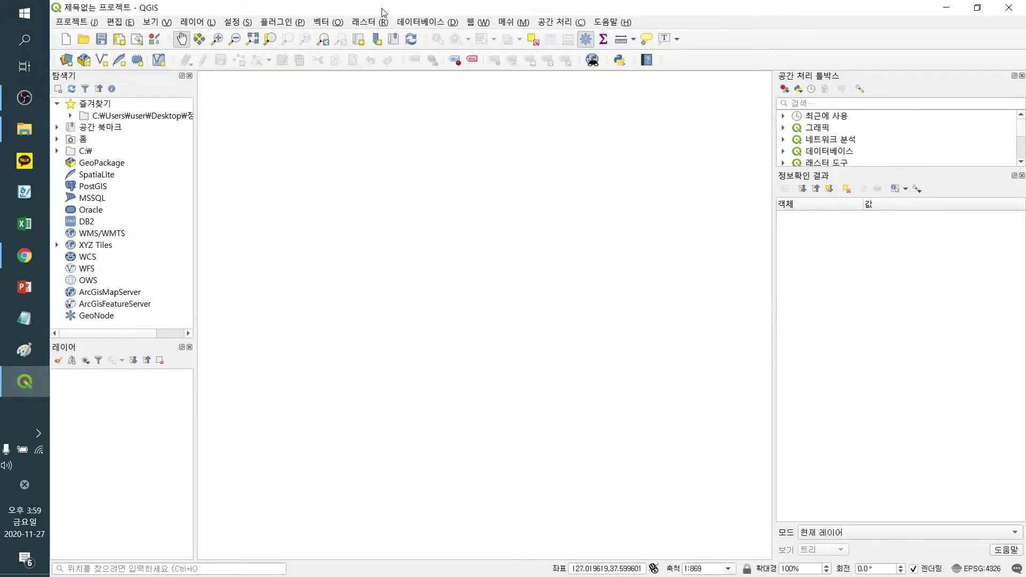
left_click(483, 23)
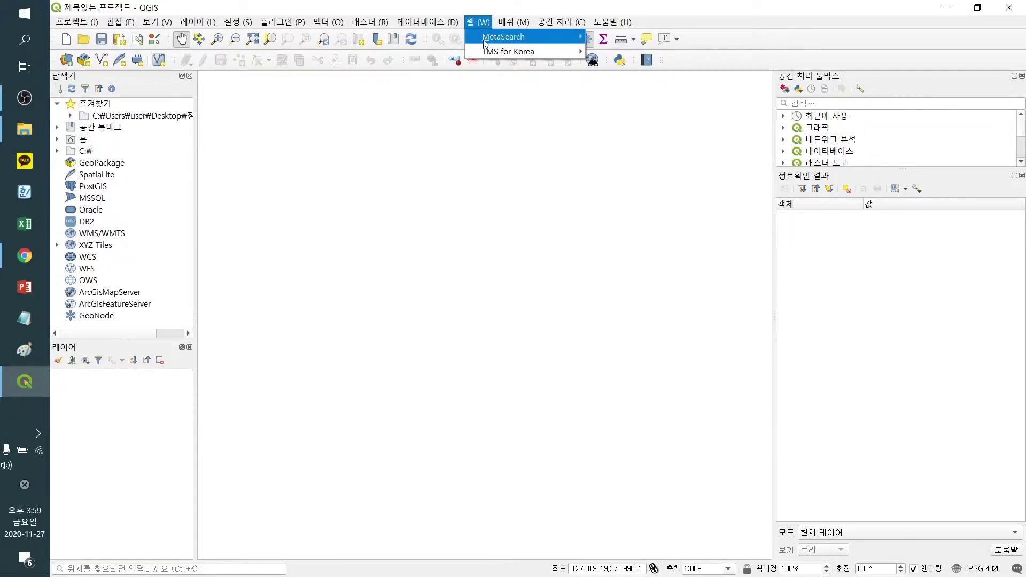
mouse_move(483, 50)
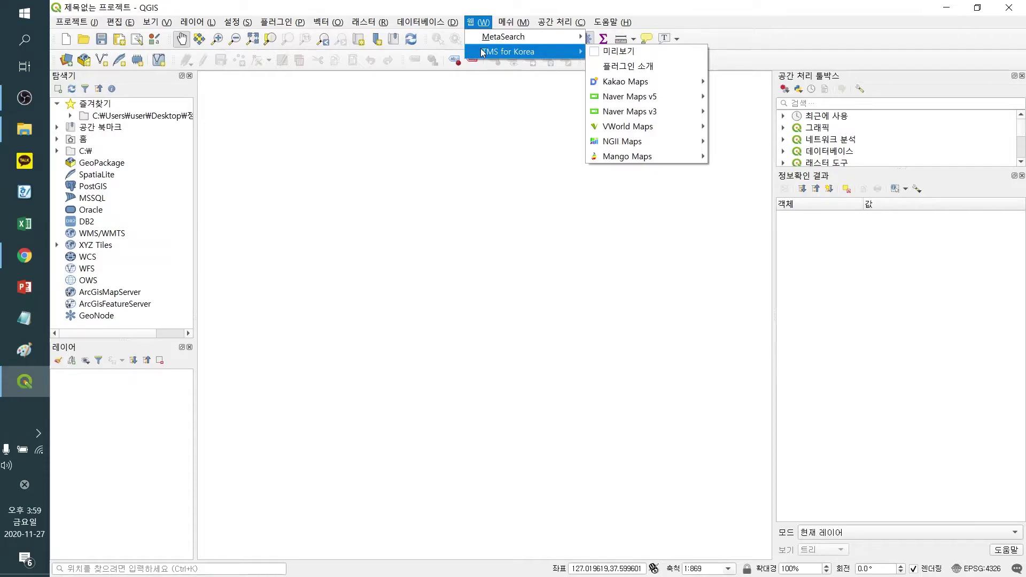
mouse_move(626, 82)
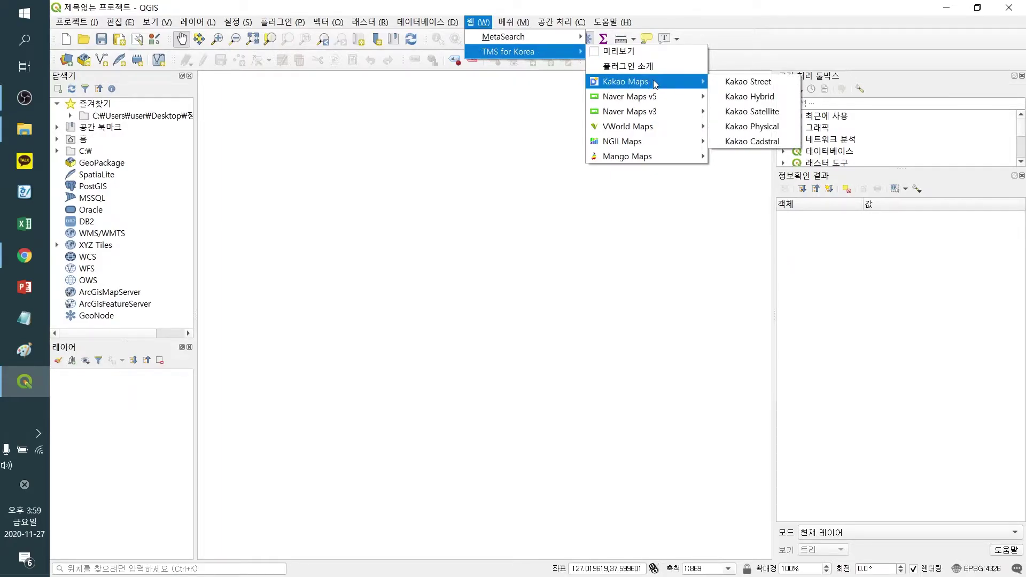
left_click(738, 80)
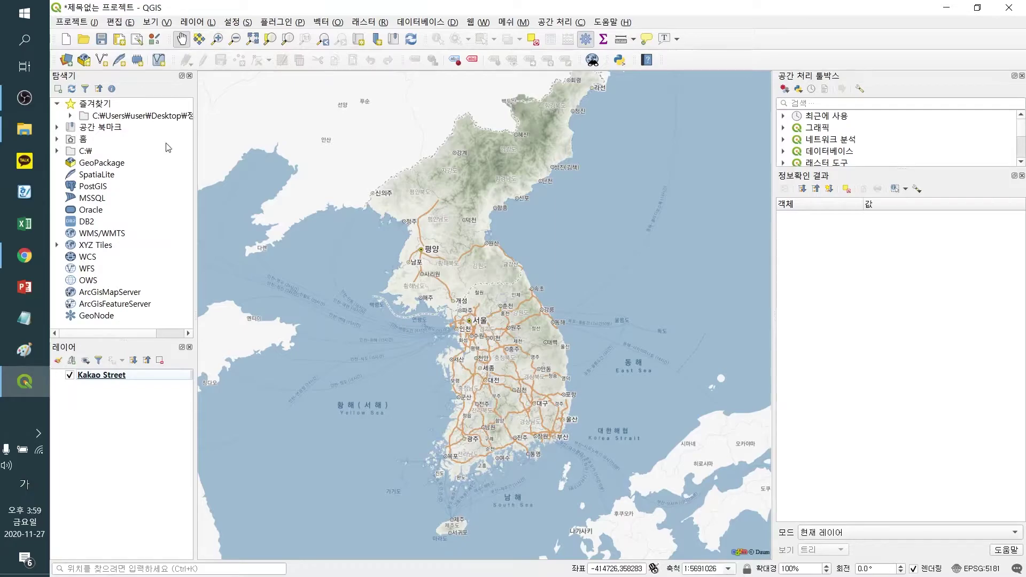
Add the vector layer 서울_중학교_5179.shp from the 결과물 folder to the project.
left_click(197, 22)
mouse_move(223, 66)
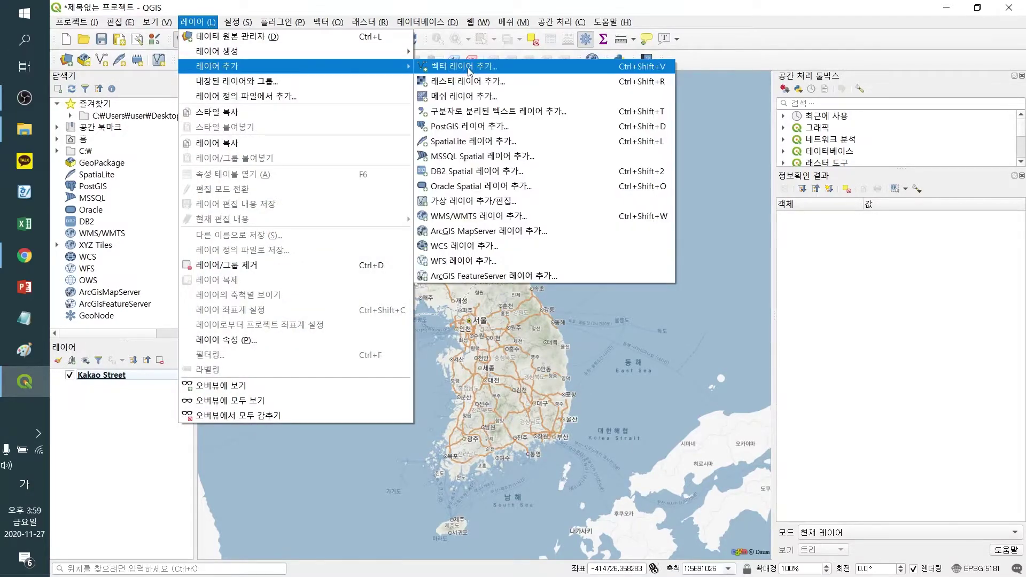
left_click(467, 68)
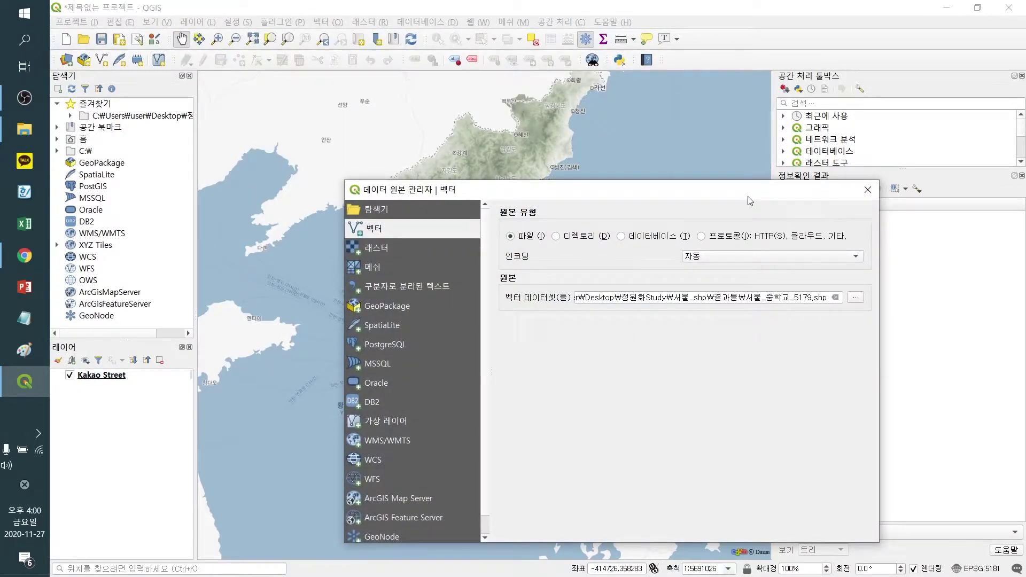
left_click_drag(748, 197, 680, 140)
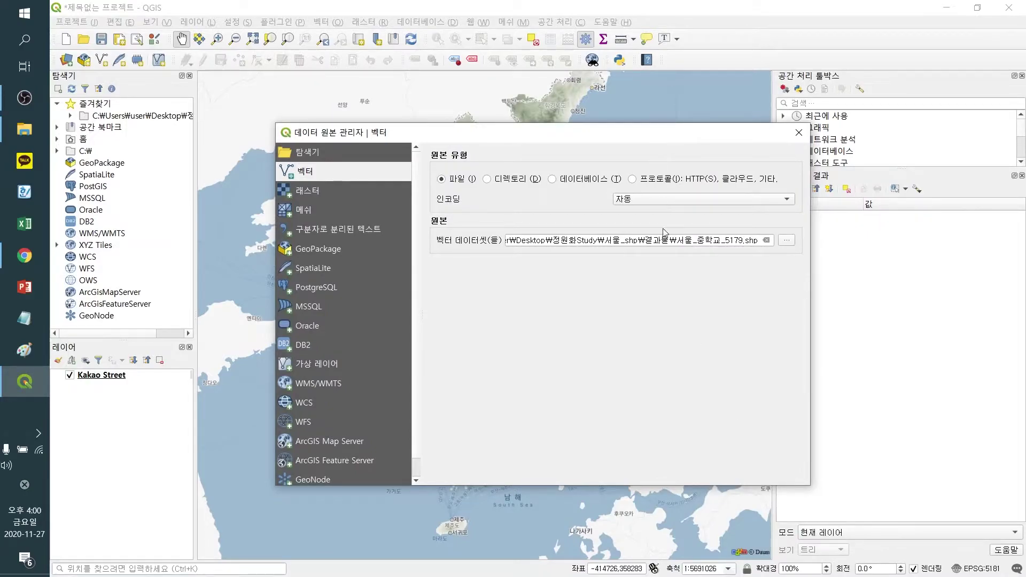
left_click(794, 243)
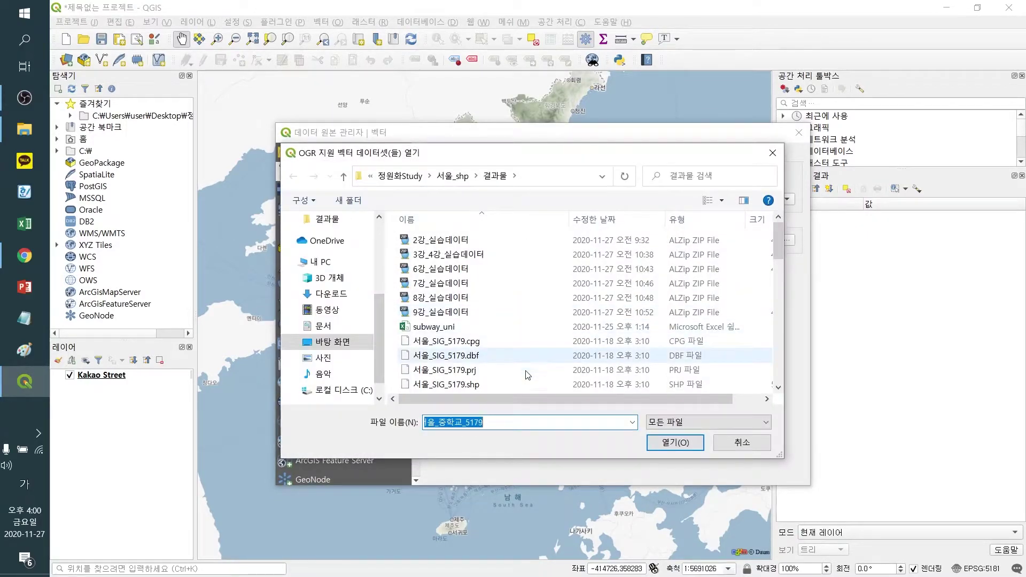
scroll(517, 373, "down", 5)
left_click(659, 442)
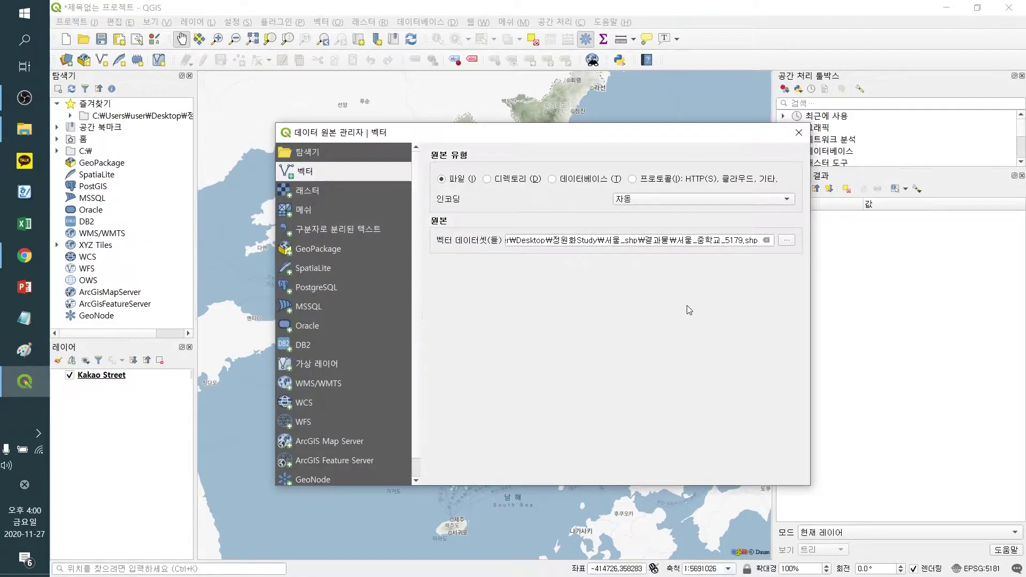
left_click_drag(582, 490, 583, 511)
left_click(735, 495)
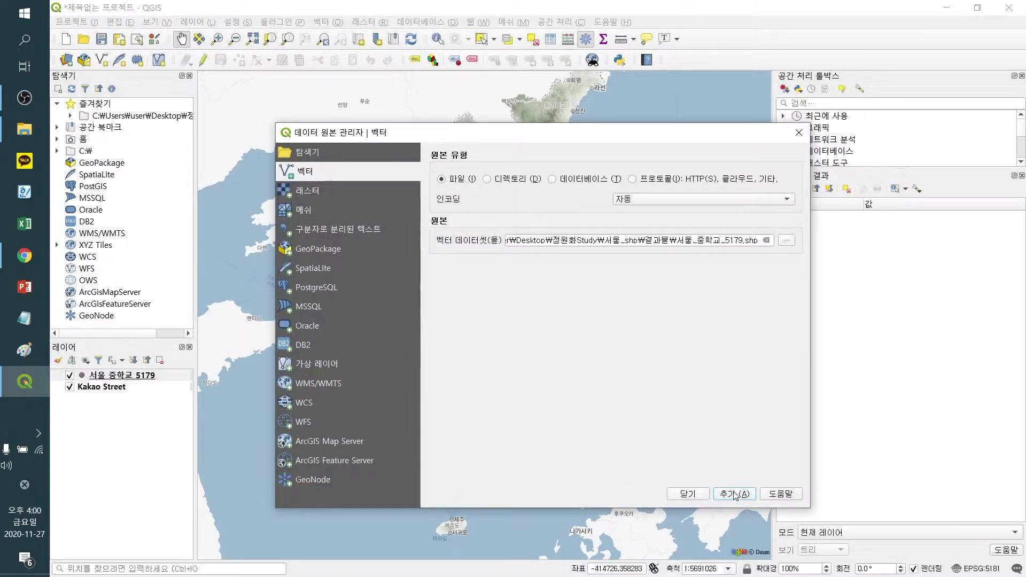
left_click(690, 495)
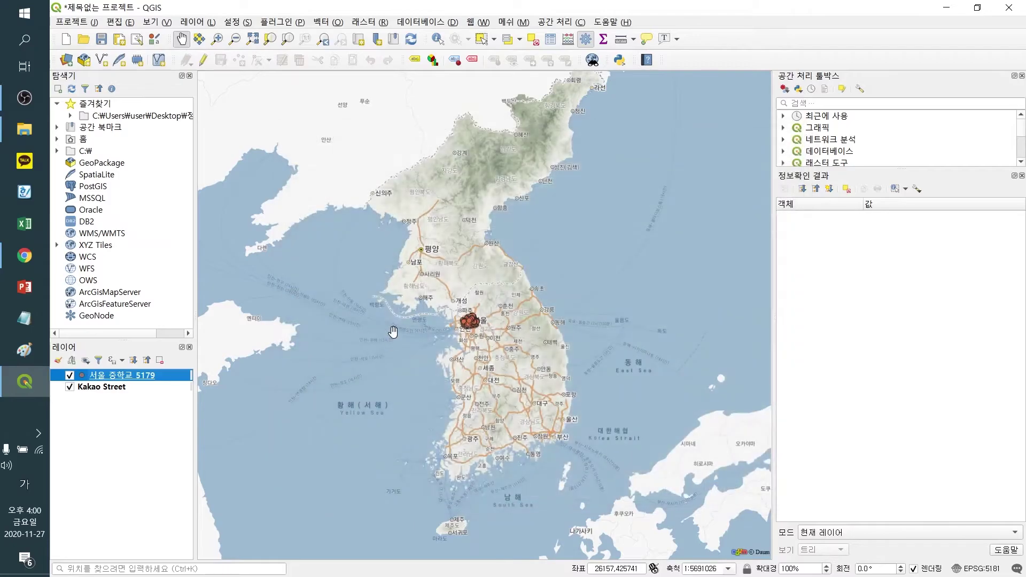
Starting from the full extent of the 서울_중학교_5179 layer, locate the school point beside 고명아파트 and identify its attributes.
right_click(136, 381)
left_click(171, 126)
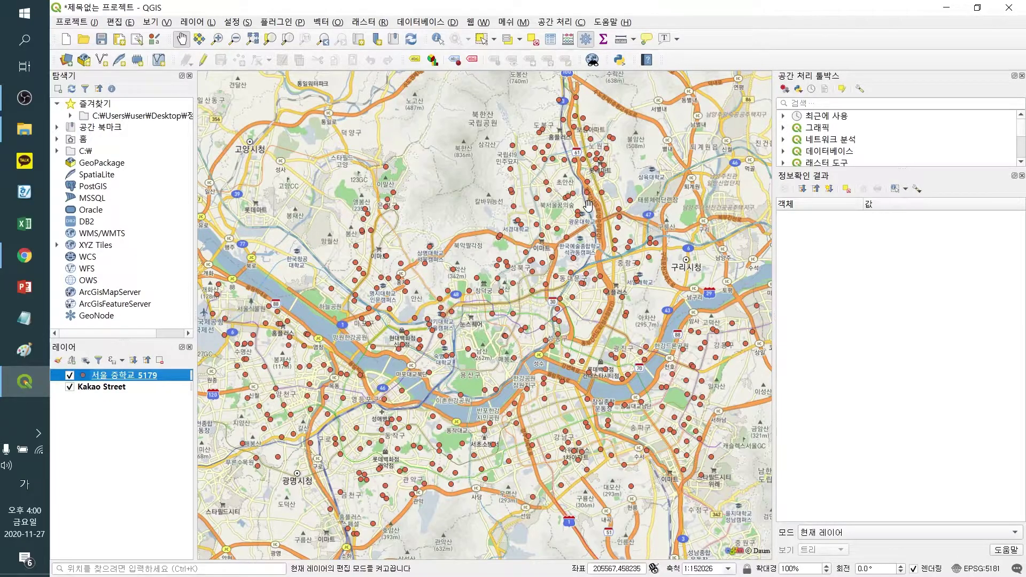
scroll(541, 268, "up", 3)
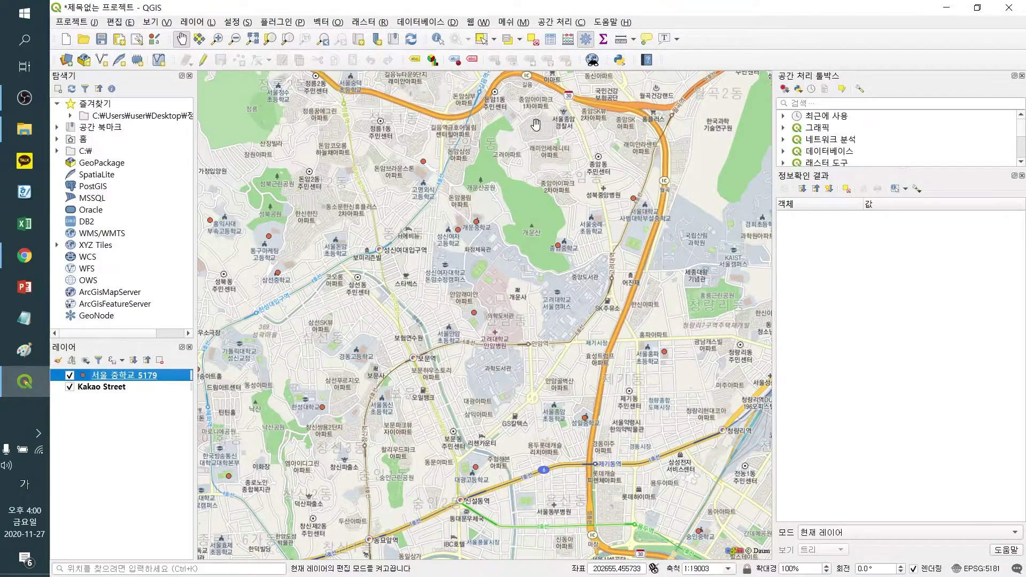
left_click_drag(428, 170, 516, 304)
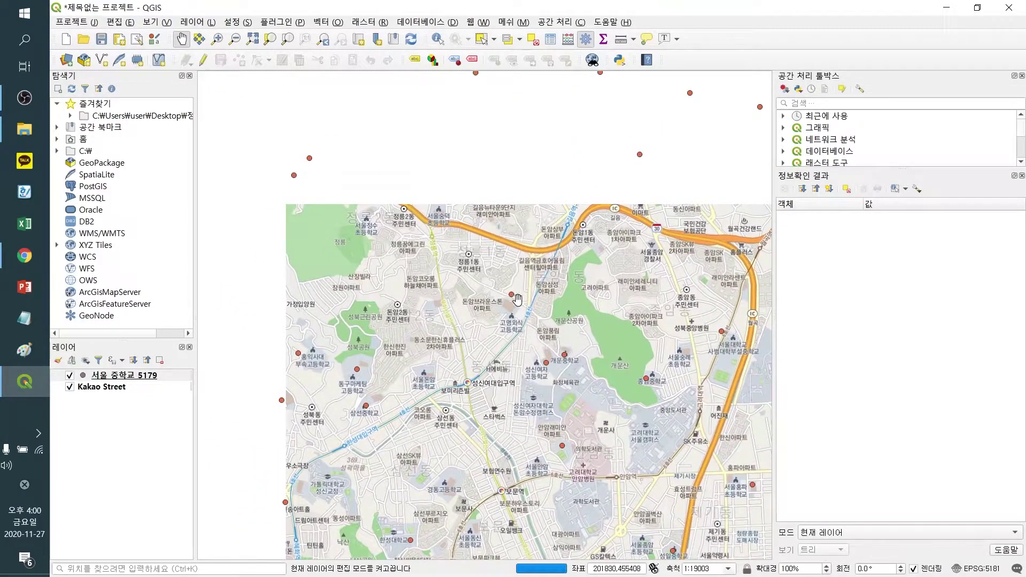
scroll(516, 304, "up", 2)
left_click_drag(490, 339, 569, 298)
scroll(527, 331, "up", 1)
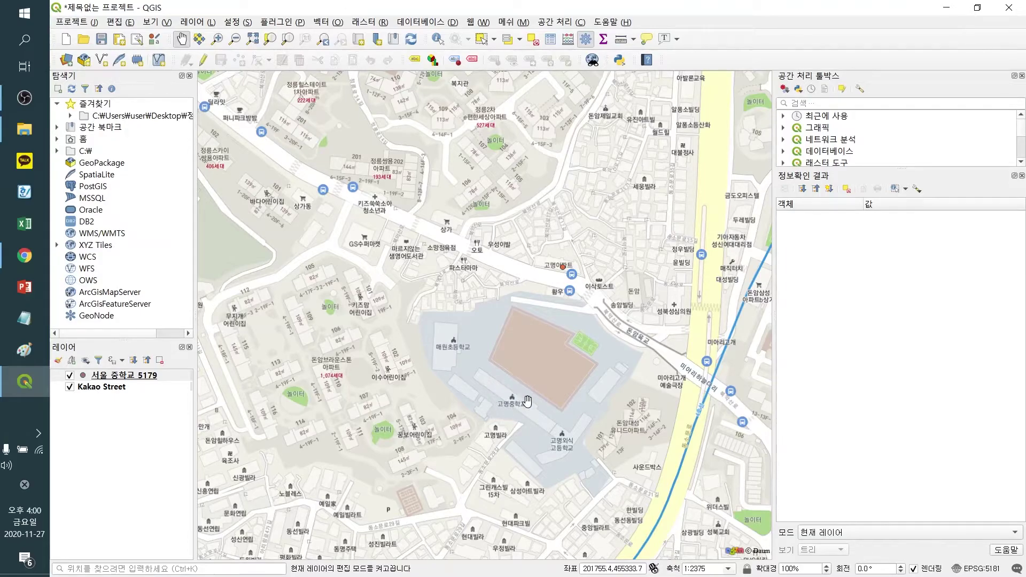
left_click(437, 42)
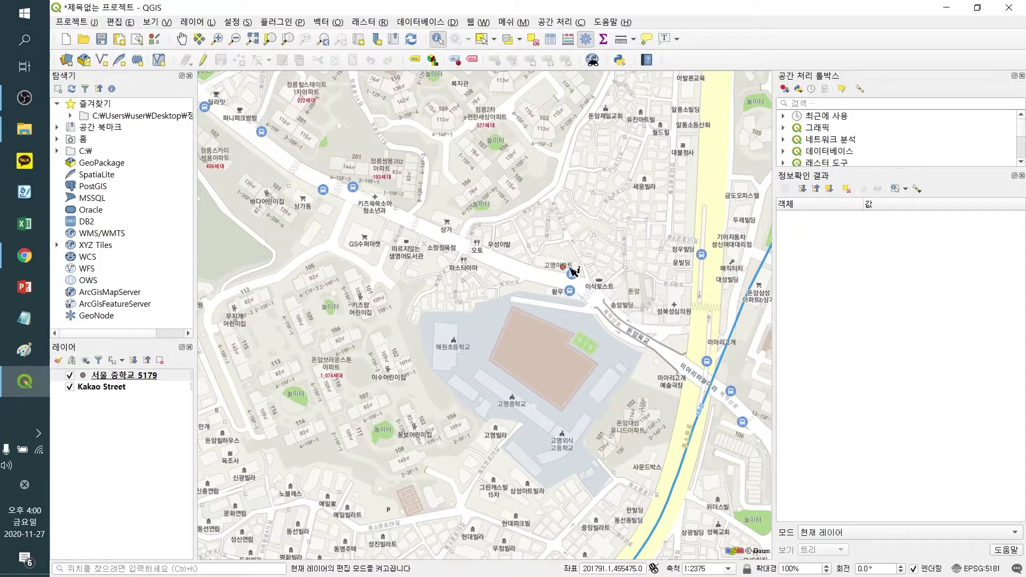
left_click(563, 267)
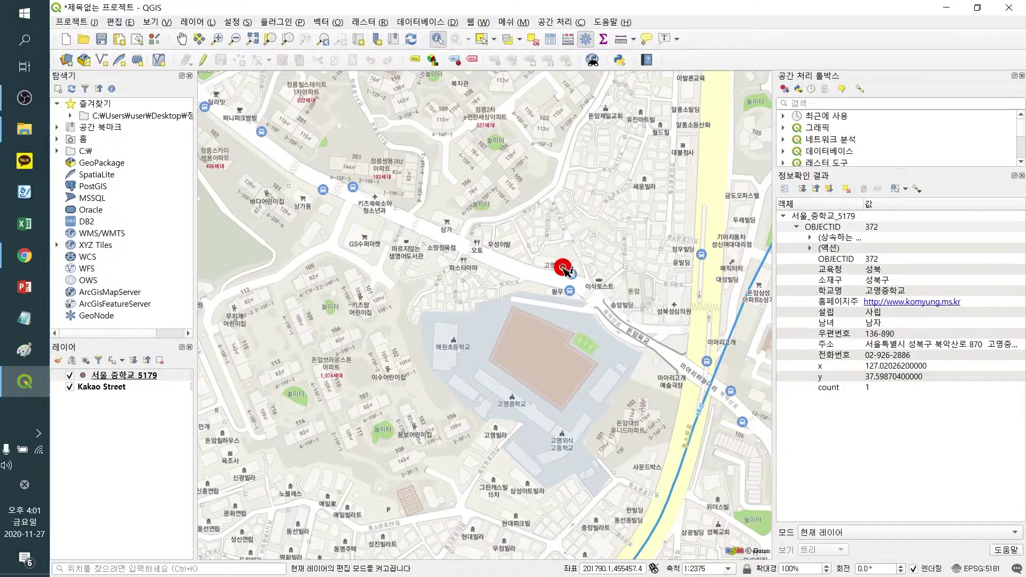
Measure the distance between the 고명중학교 symbol on the basemap and the bus stop just below the misplaced school point.
left_click(621, 39)
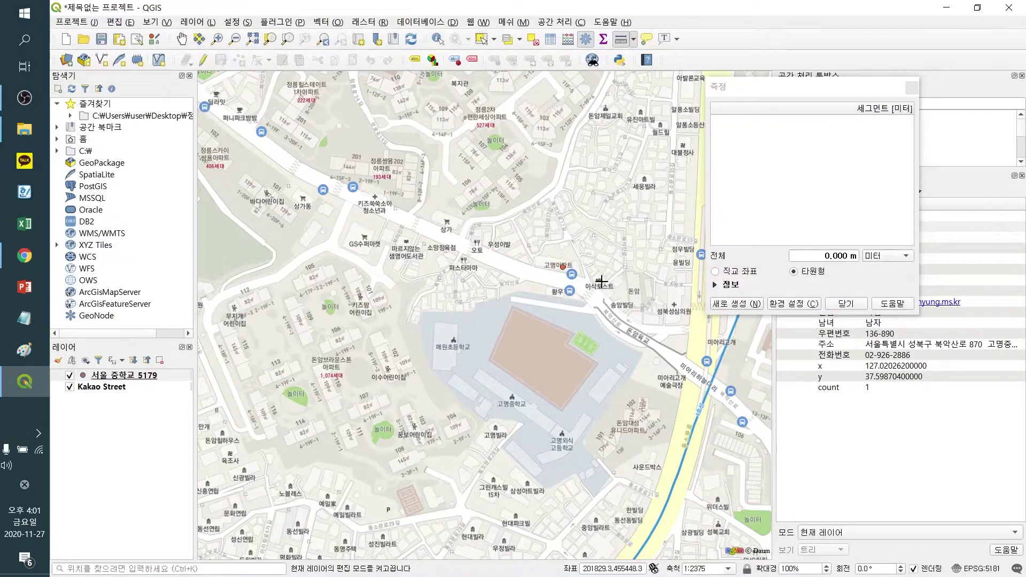
left_click(570, 268)
left_click(512, 398)
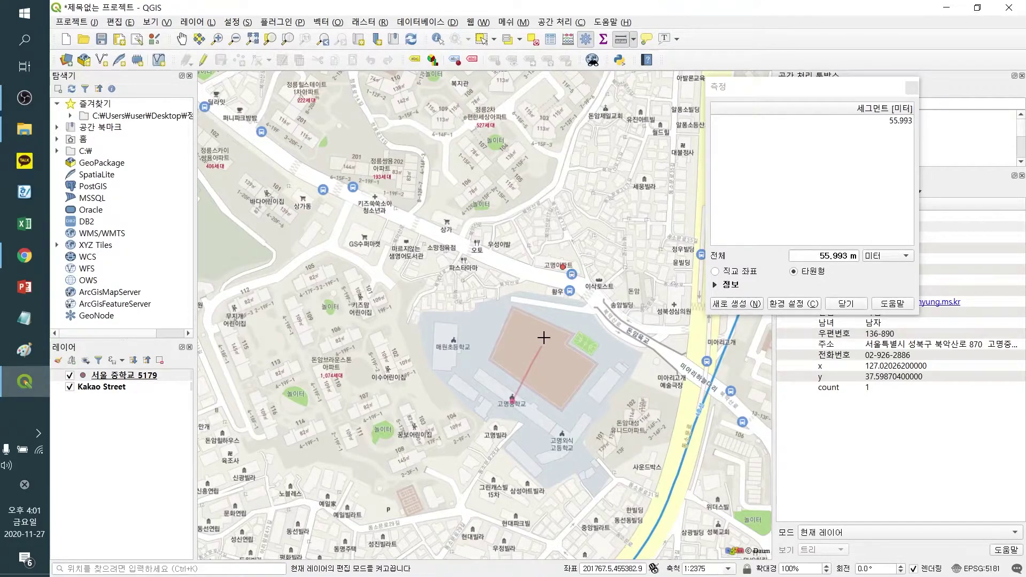
right_click(569, 292)
left_click(514, 398)
left_click(568, 290)
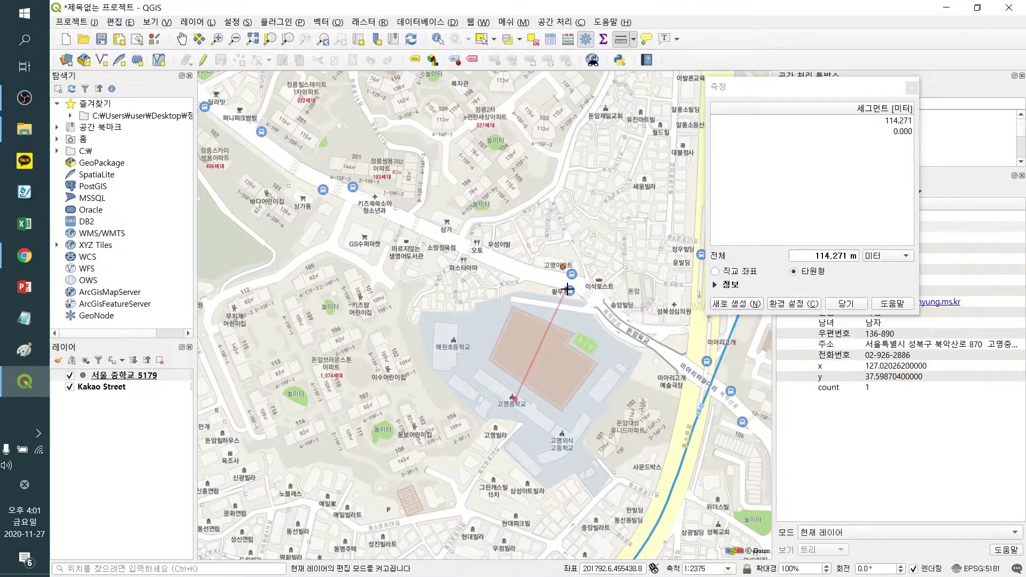
right_click(555, 314)
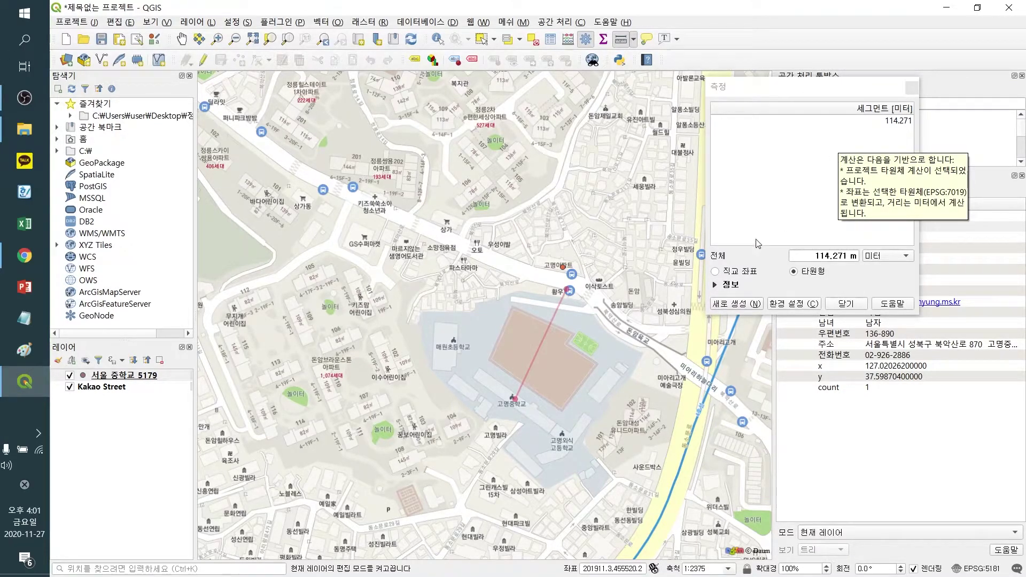
left_click(845, 303)
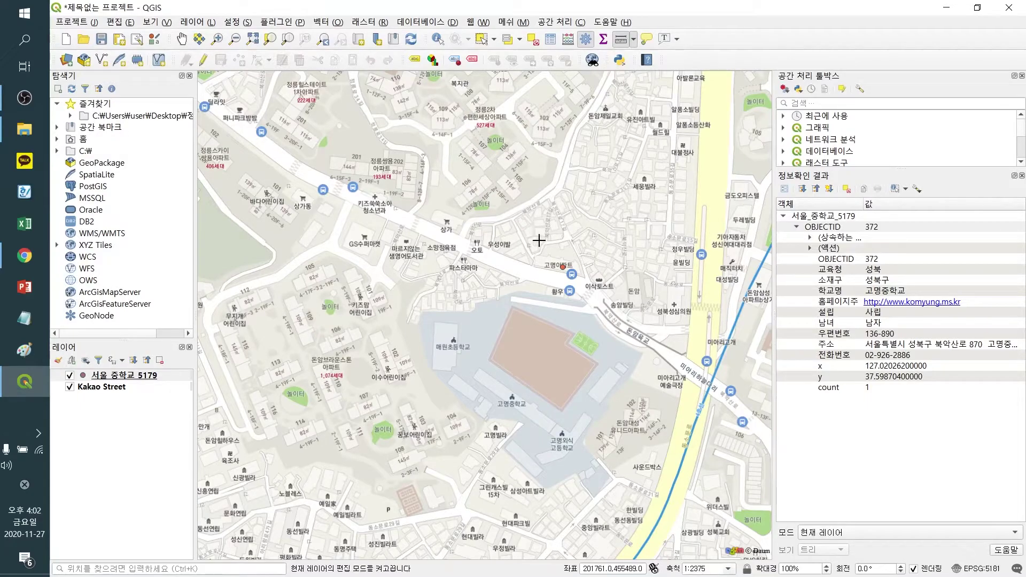
Enable editing on the 서울_중학교_5179 layer and duplicate the point beside 고명아파트 with digitizing, placing the copy on the 고명중학교 symbol.
left_click(118, 378)
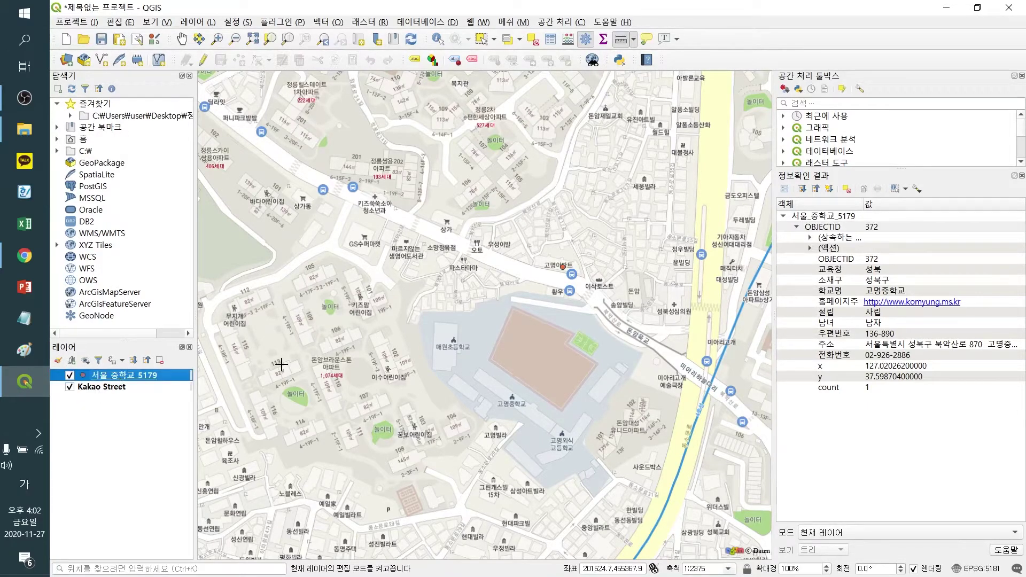
left_click(204, 60)
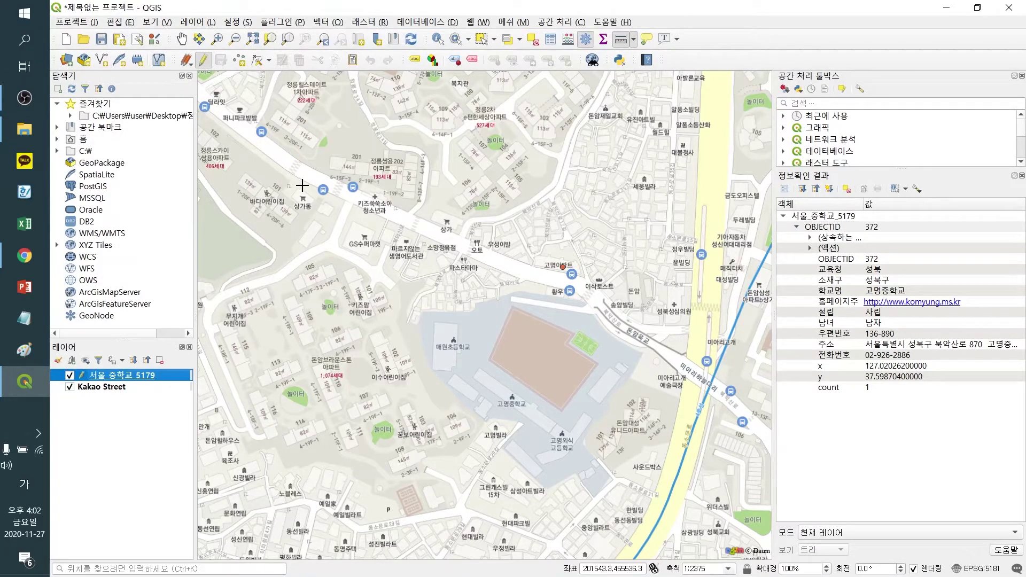
left_click(468, 40)
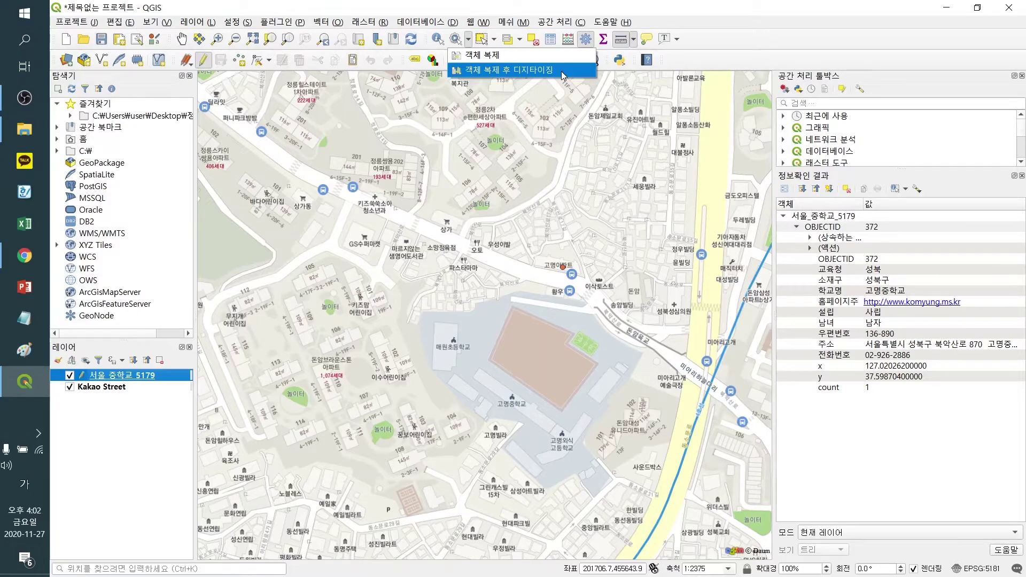
left_click(562, 72)
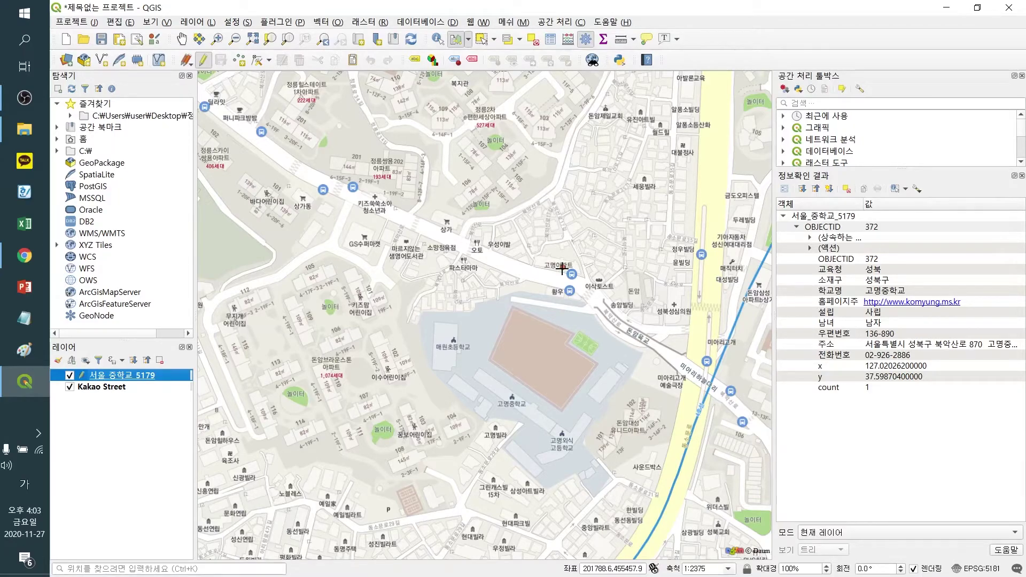
left_click(562, 268)
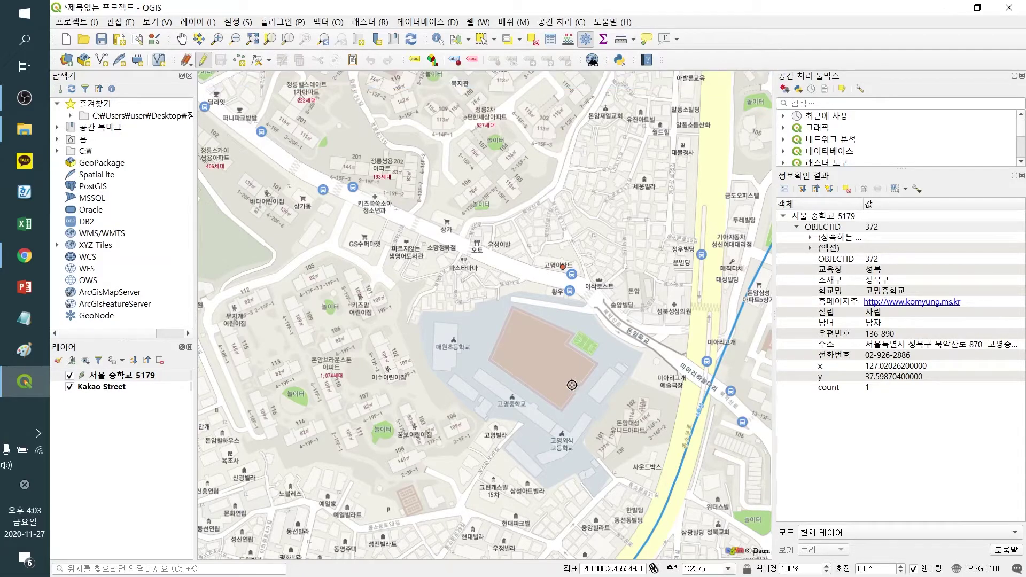
left_click(511, 399)
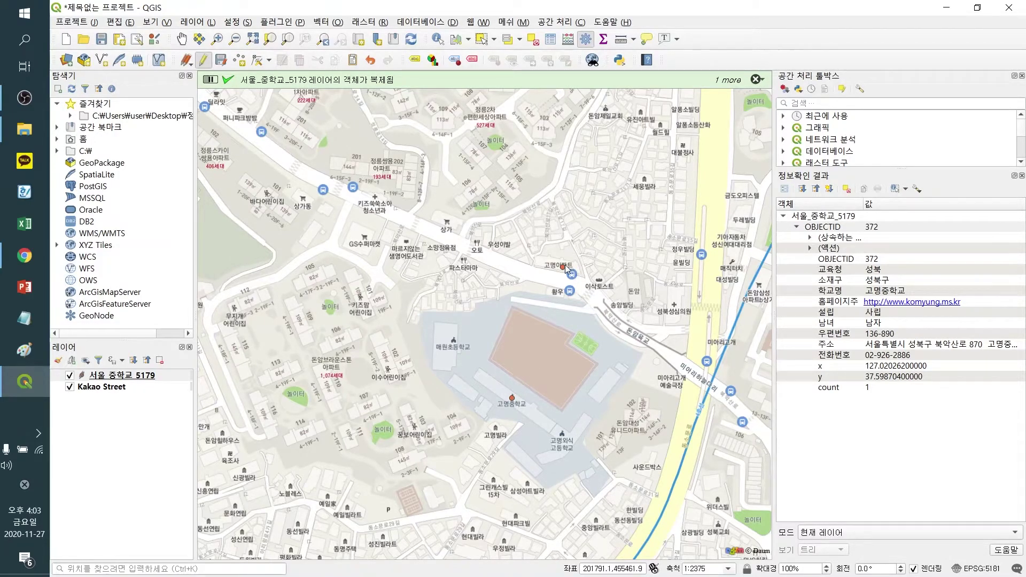
Identify the original point beside 고명아파트 and the copy on 고명중학교 to compare their attributes.
left_click(438, 38)
left_click(562, 267)
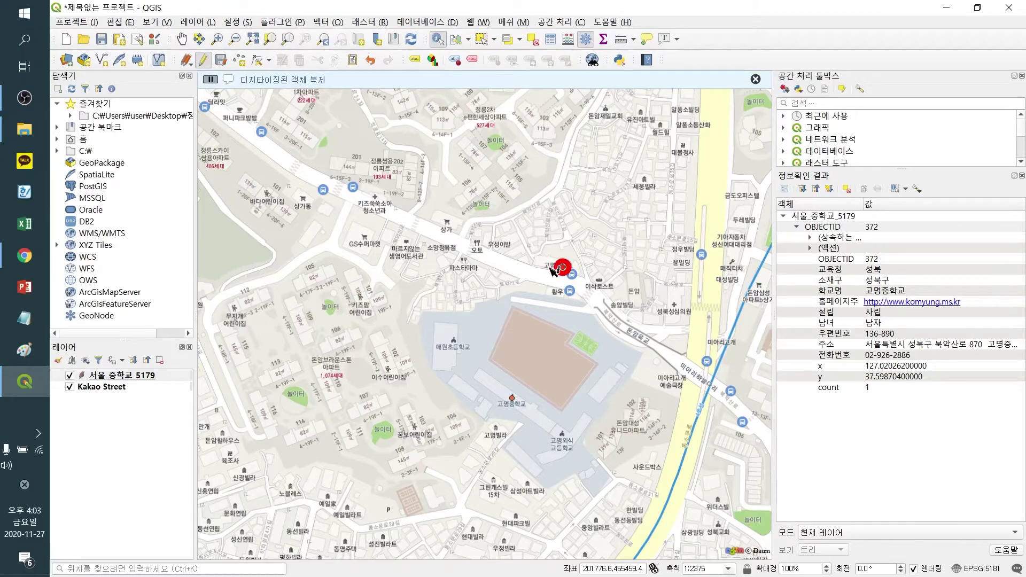
left_click(512, 398)
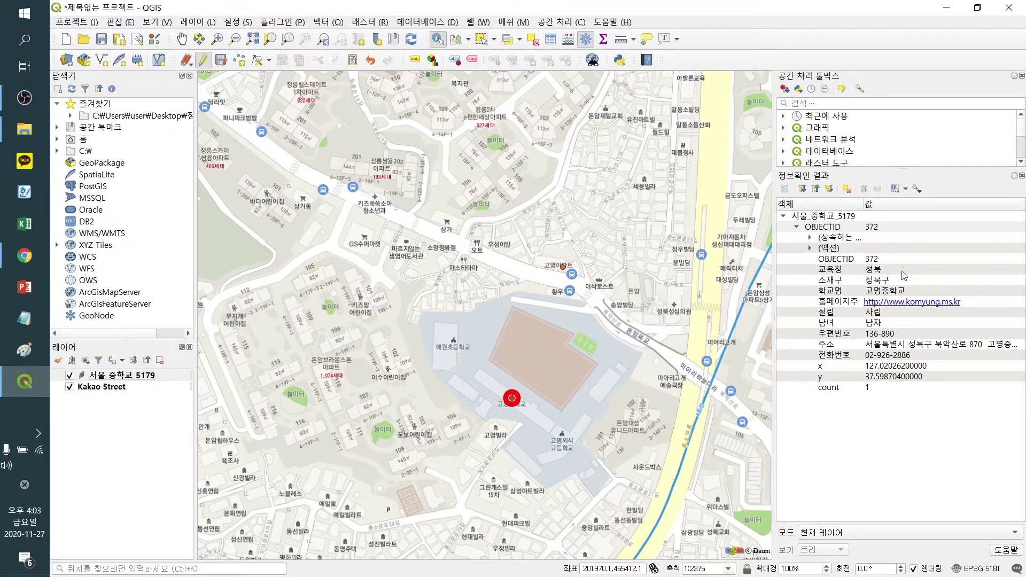
left_click(564, 268)
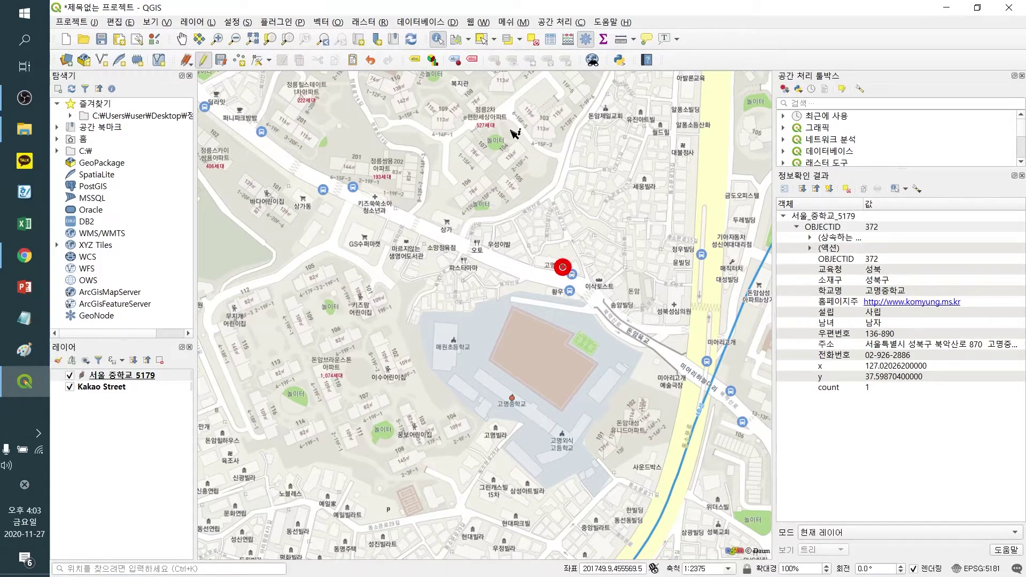
Delete the original school point beside 고명아파트, and end editing of 서울_중학교_5179 with the changes saved.
left_click(481, 40)
left_click_drag(547, 251, 588, 296)
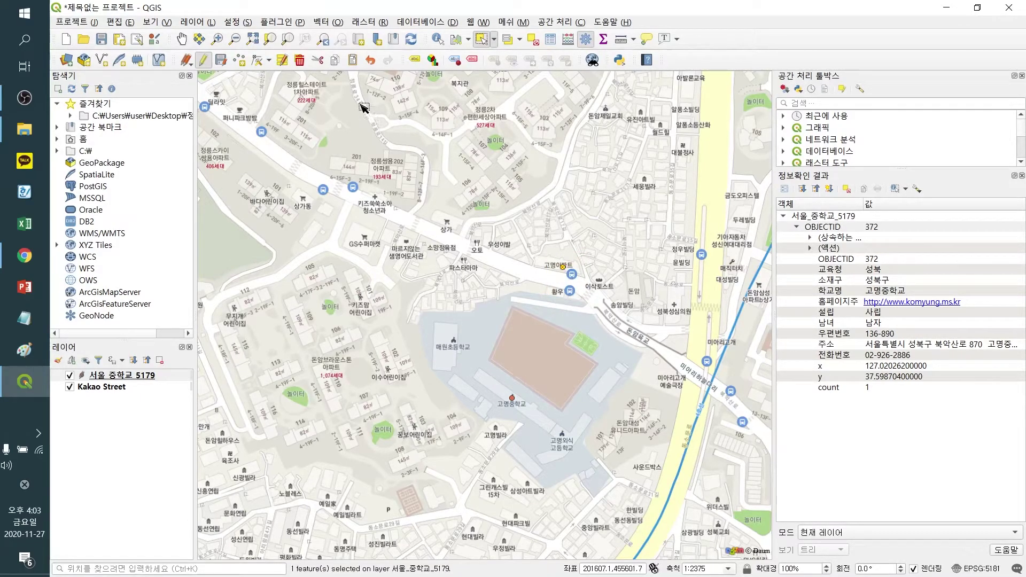
left_click(300, 61)
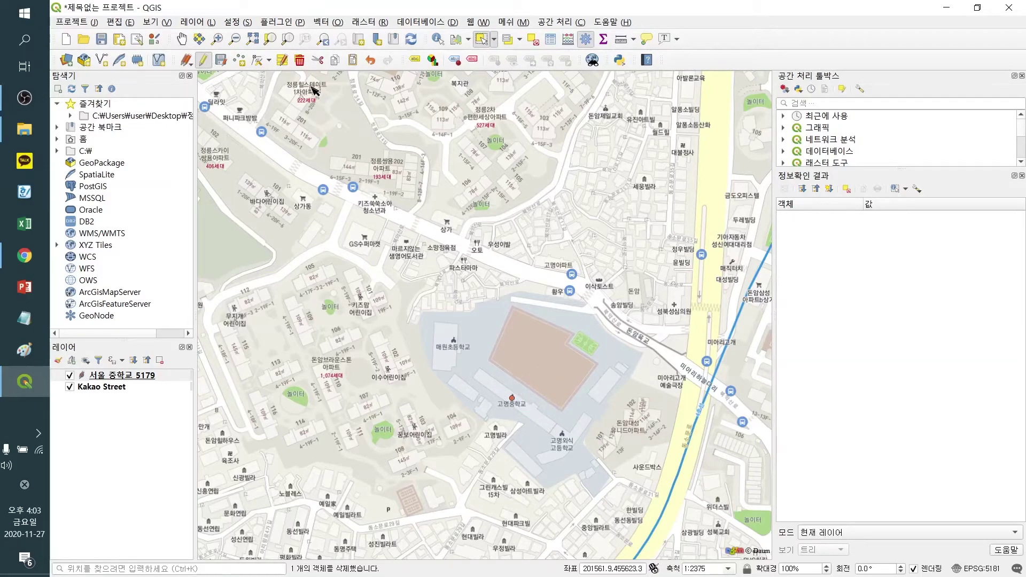
left_click(204, 60)
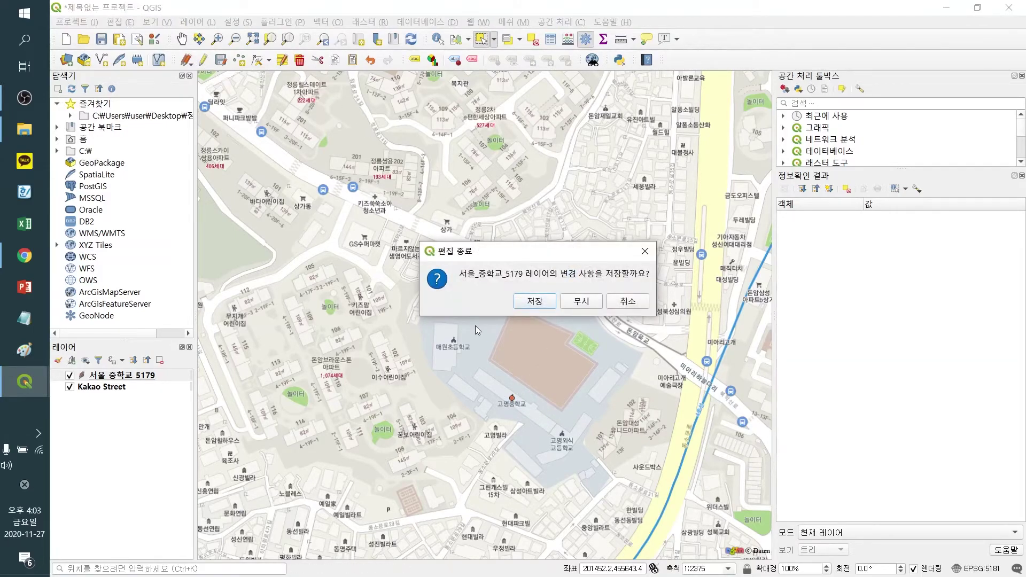
left_click(536, 302)
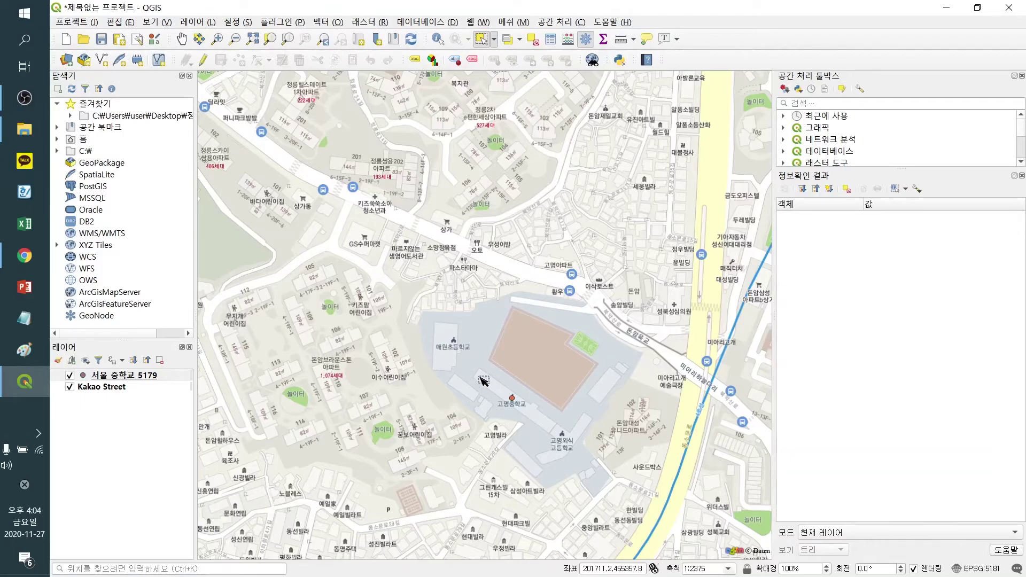
Zoom the map back to the full extent of the 서울_중학교_5179 layer.
scroll(484, 378, "down", 3)
right_click(124, 378)
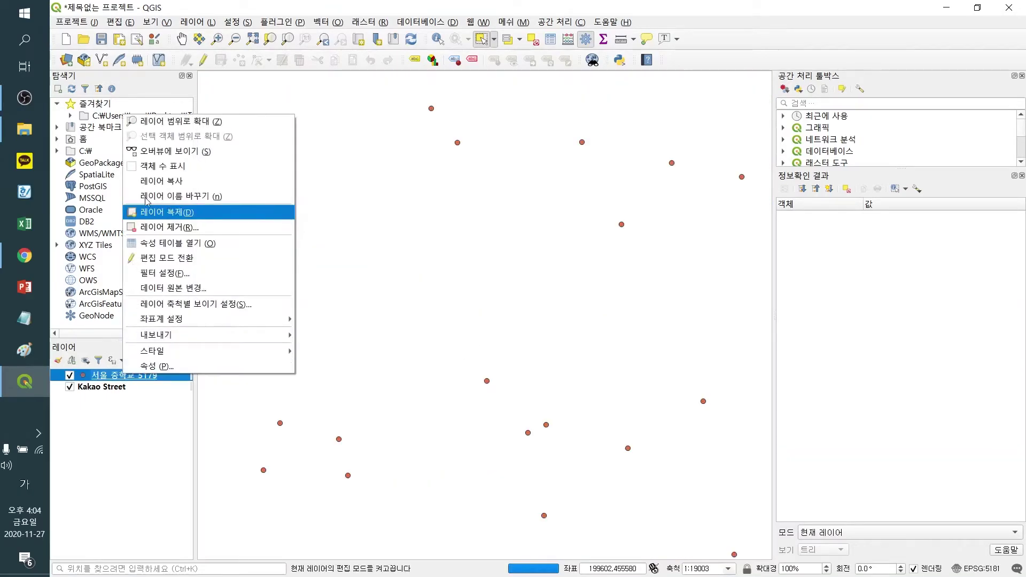
left_click(155, 120)
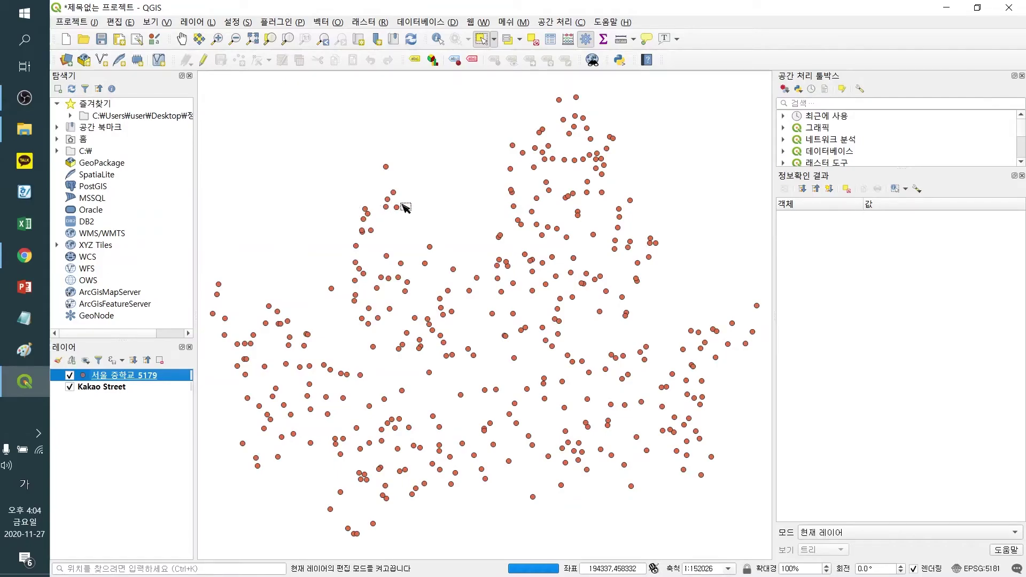